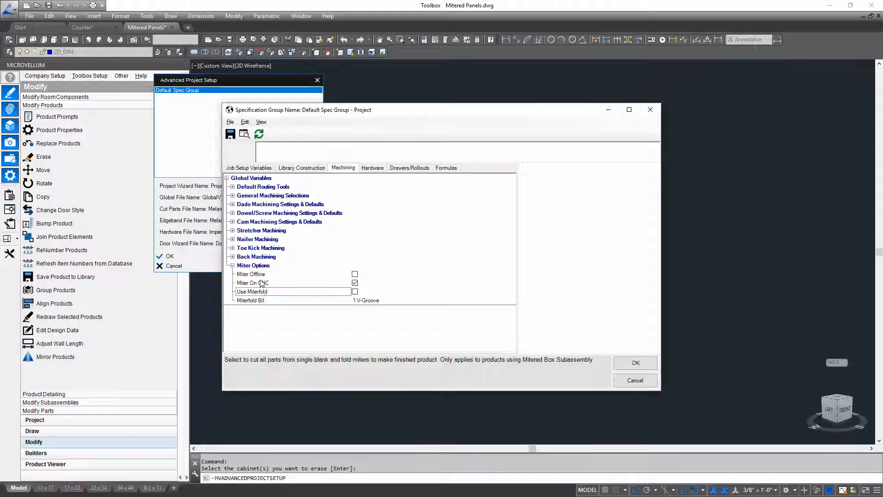
# Read the descriptions of the Miter Offline, Miter On CNC and Use Miterfold options in the machining settings.
pyautogui.click(263, 282)
pyautogui.click(260, 274)
pyautogui.click(264, 283)
pyautogui.click(261, 291)
pyautogui.click(258, 283)
pyautogui.click(257, 275)
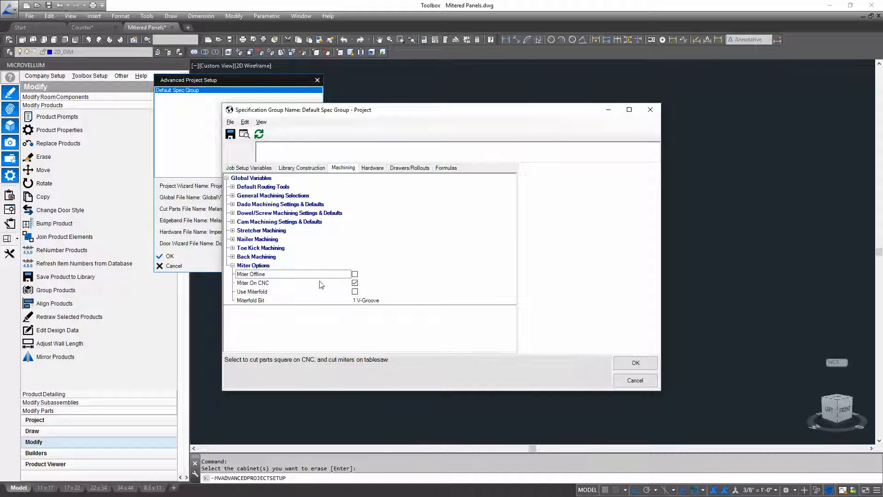
# Try Miter Offline and Use Miterfold, set the miter option back to Miter On CNC, and accept the advanced project setup.
pyautogui.click(355, 274)
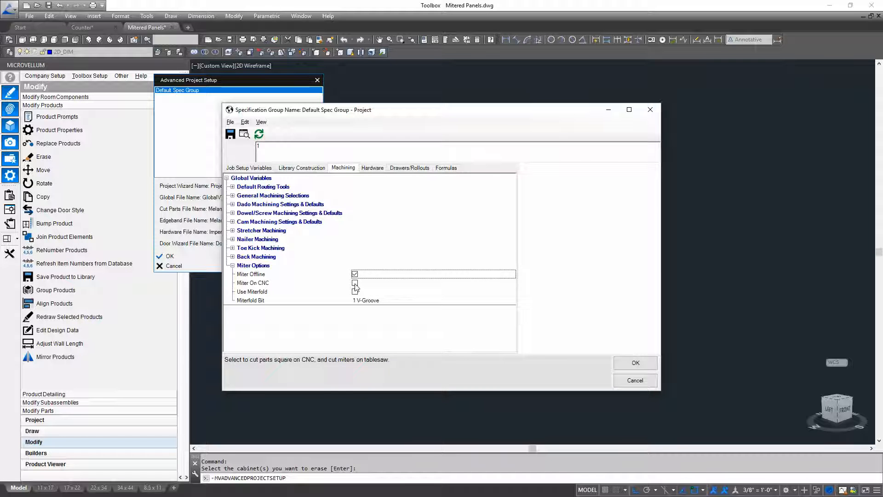
pyautogui.click(355, 283)
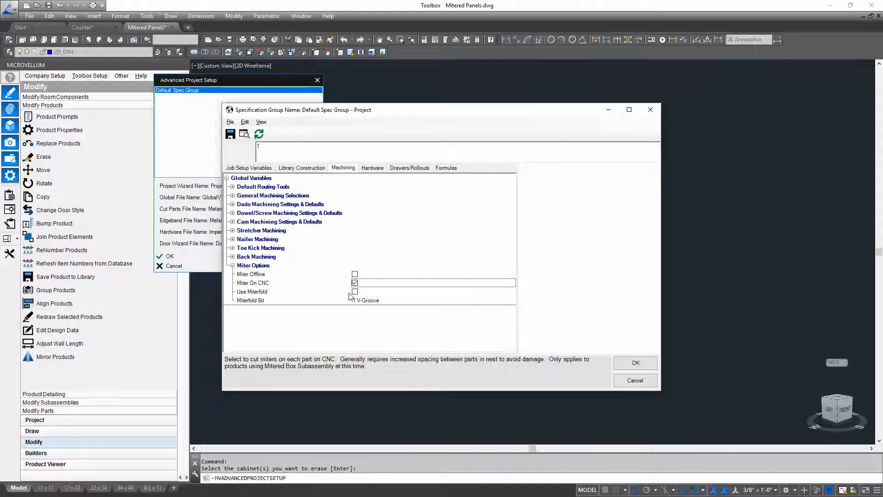
pyautogui.click(355, 292)
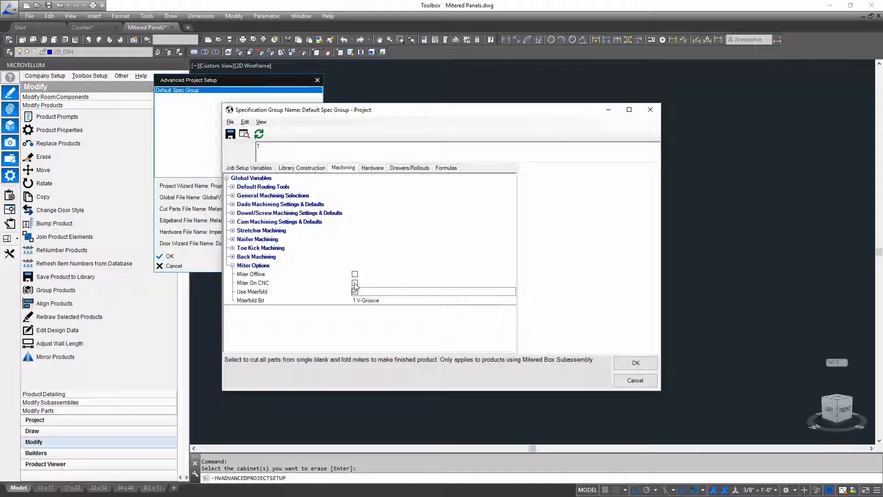
pyautogui.click(354, 283)
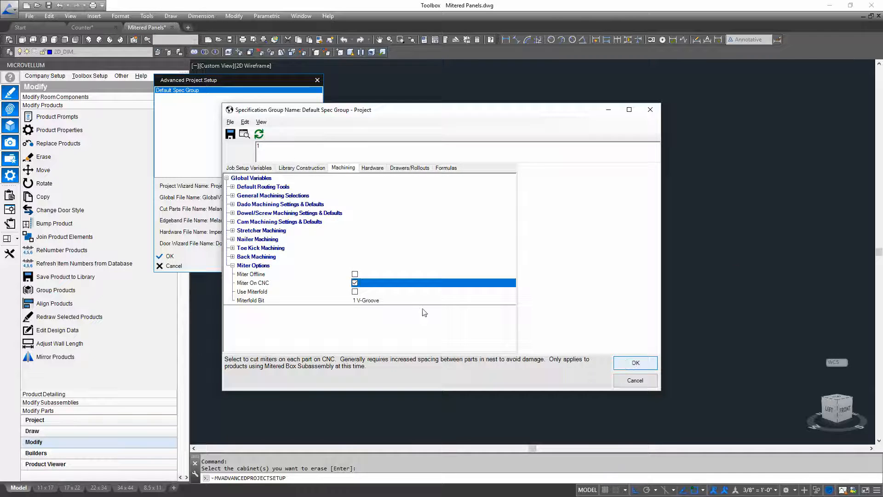
pyautogui.click(635, 363)
pyautogui.click(169, 256)
# Place a Mitered End Panel from the Finished Legs and End Panels products at point 0,0.
pyautogui.click(33, 431)
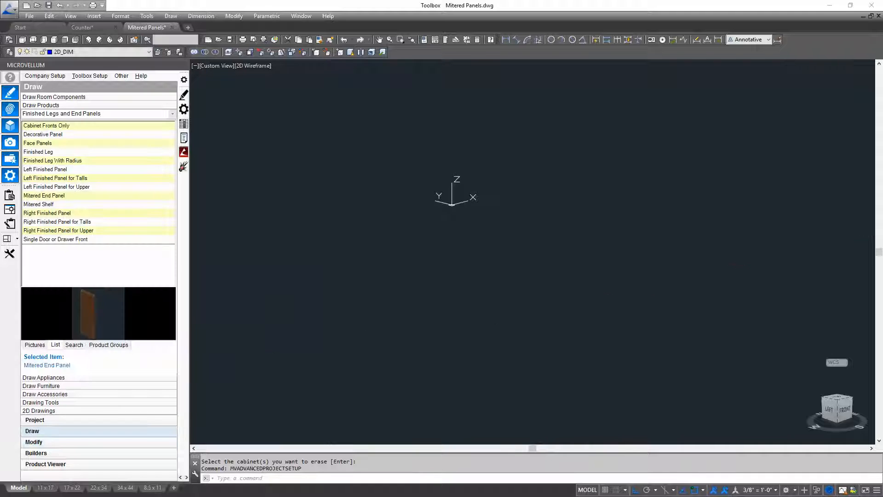
pyautogui.click(50, 204)
pyautogui.click(48, 197)
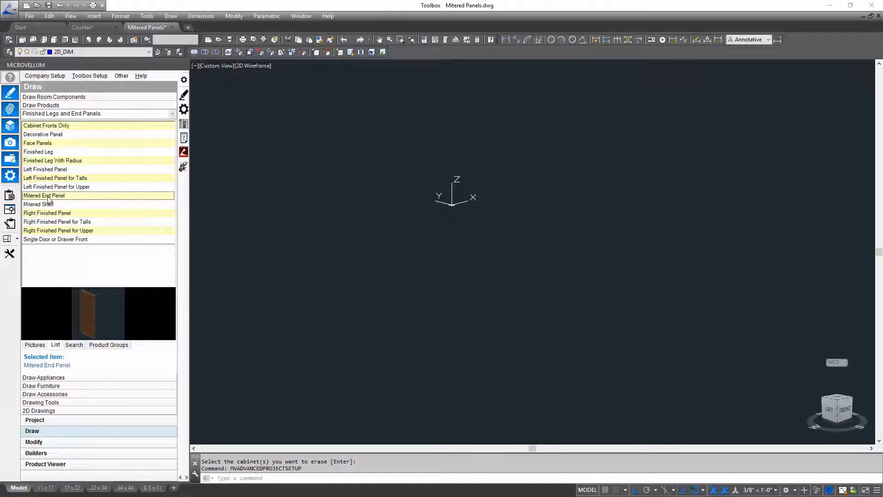
pyautogui.rightClick(46, 197)
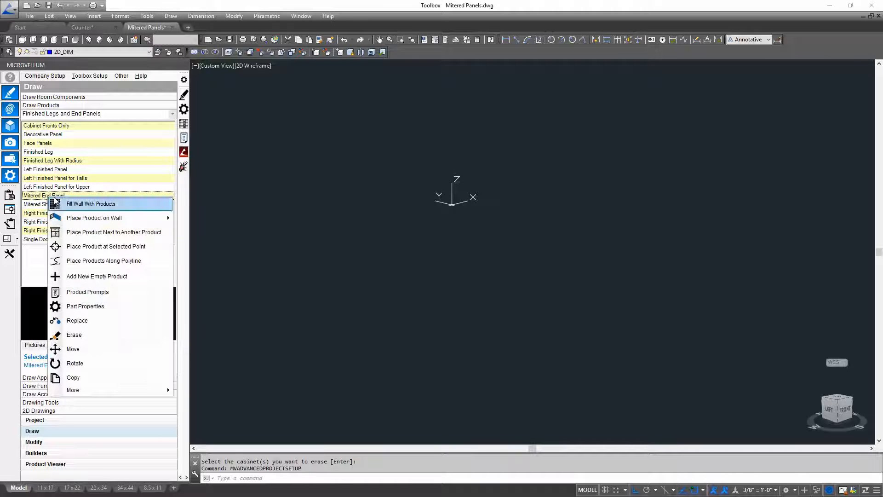
pyautogui.click(35, 200)
pyautogui.rightClick(33, 199)
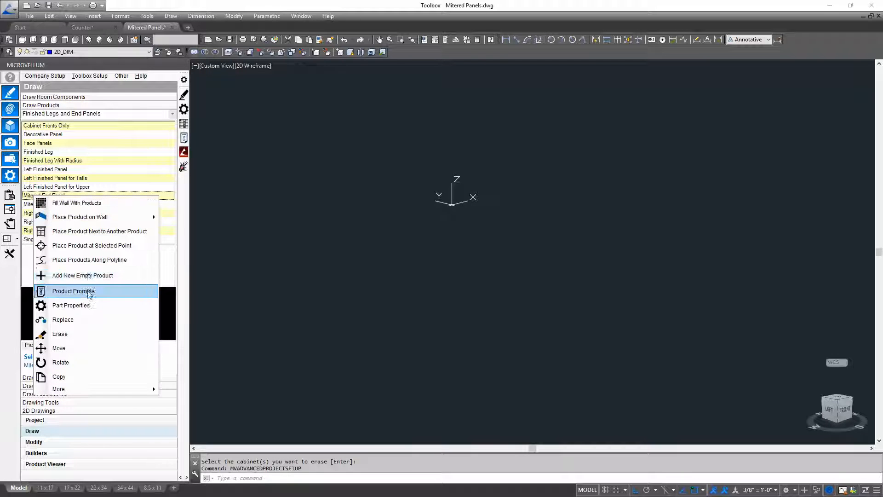
pyautogui.click(97, 245)
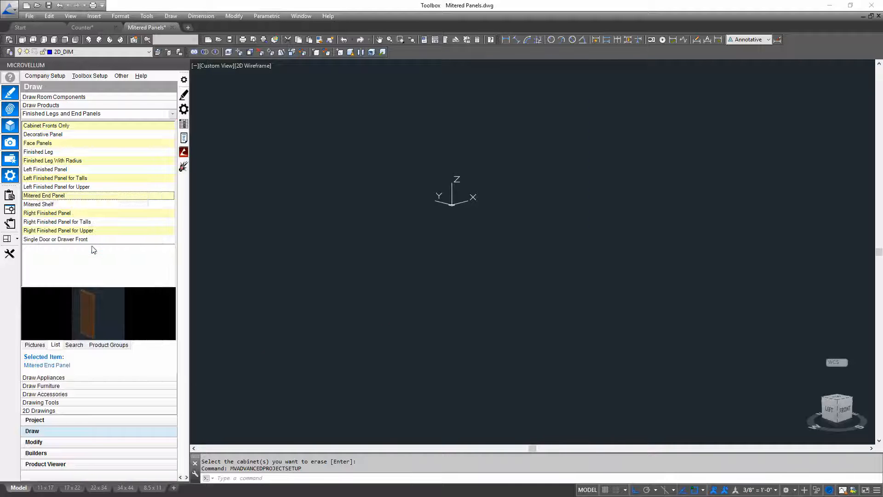
pyautogui.write('0,0')
pyautogui.press('Return')
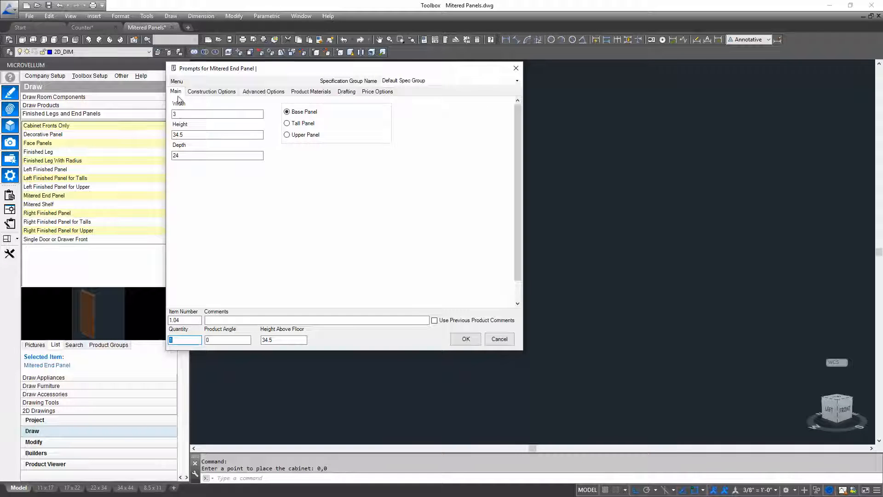
# Set the panel's width to 5, disable Left Fin End, and set the left return depth to 4.
pyautogui.click(179, 113)
pyautogui.click(188, 113)
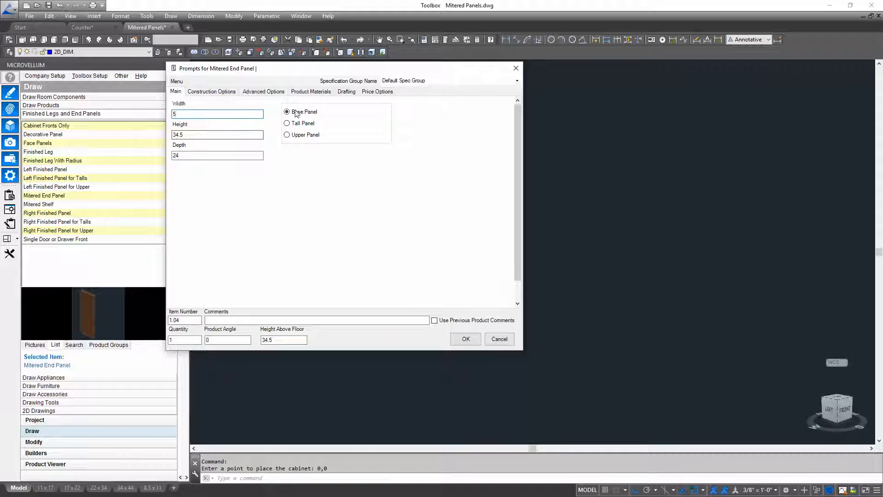
pyautogui.click(219, 92)
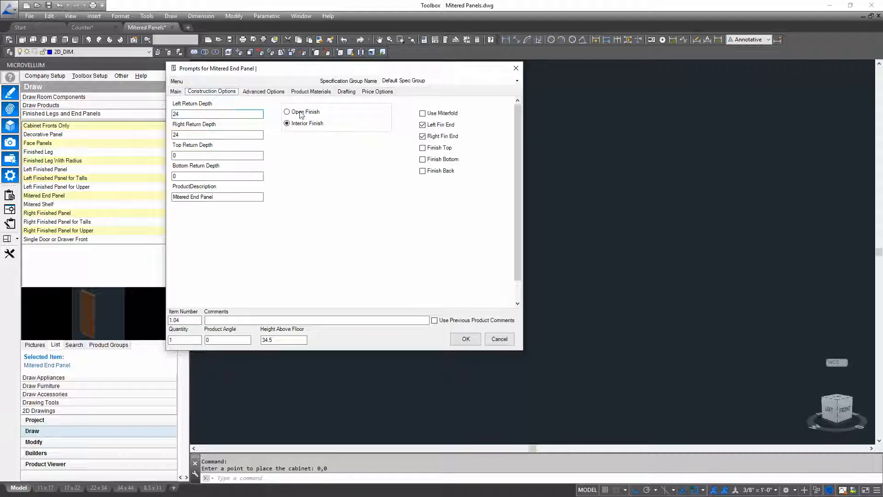
pyautogui.click(434, 127)
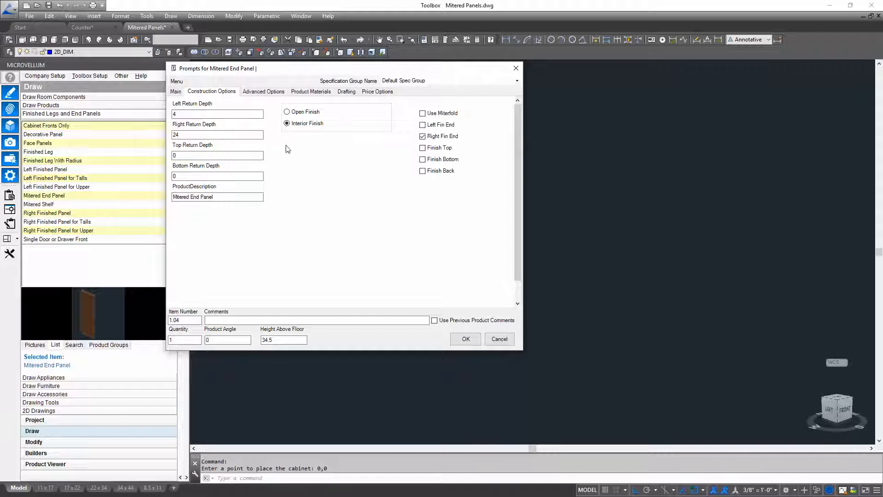
pyautogui.click(176, 115)
# Review the panel's advanced, material and price options and main dimensions, and accept the prompts to draw it.
pyautogui.click(267, 94)
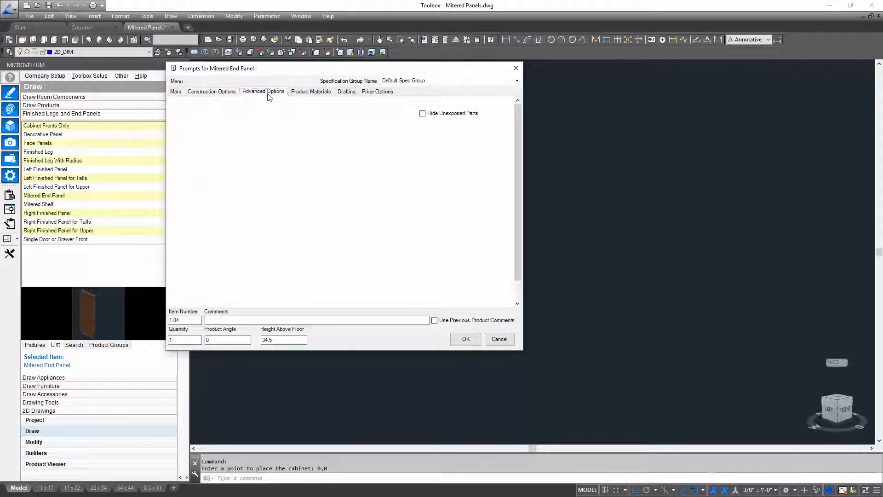
pyautogui.click(322, 92)
pyautogui.click(370, 91)
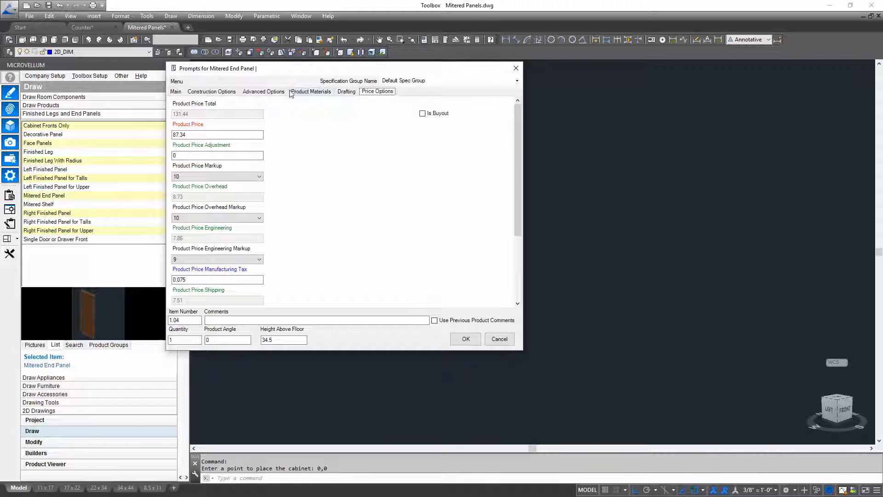
pyautogui.click(176, 92)
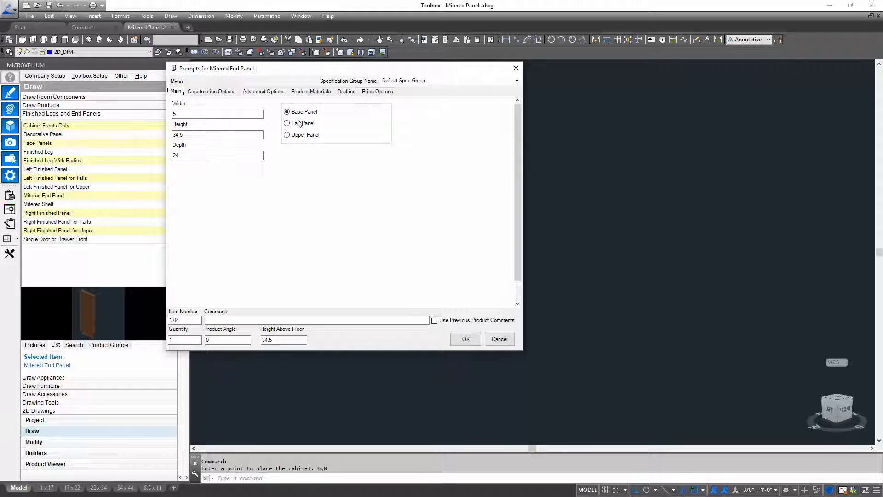
pyautogui.click(465, 337)
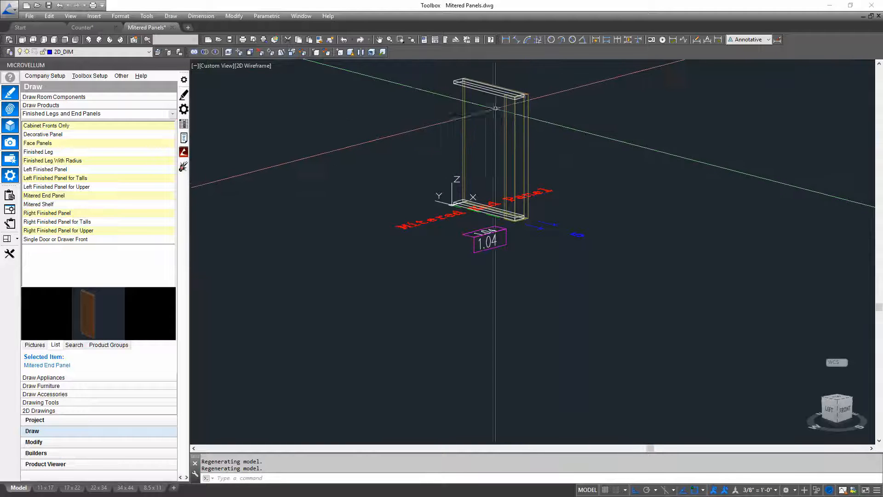
# Examine the mitered corners and returns of the drawn end panel up close.
pyautogui.click(473, 106)
pyautogui.click(452, 114)
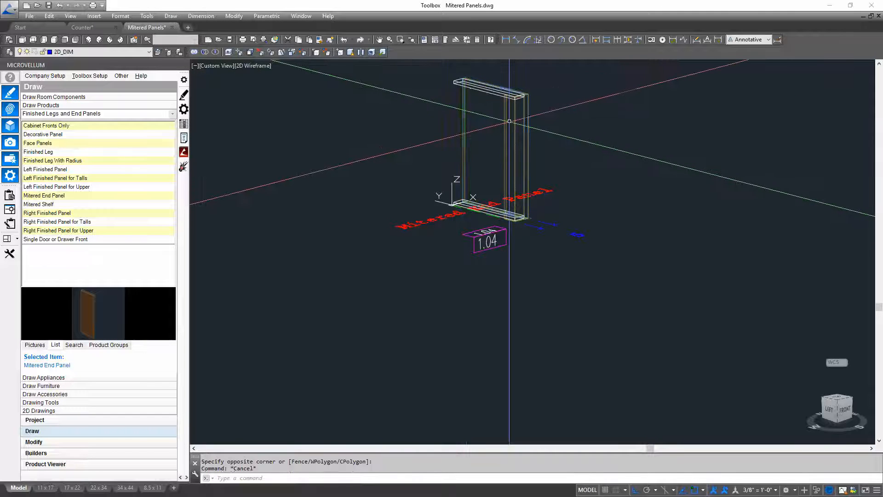
pyautogui.press('Escape')
pyautogui.press('Escape')
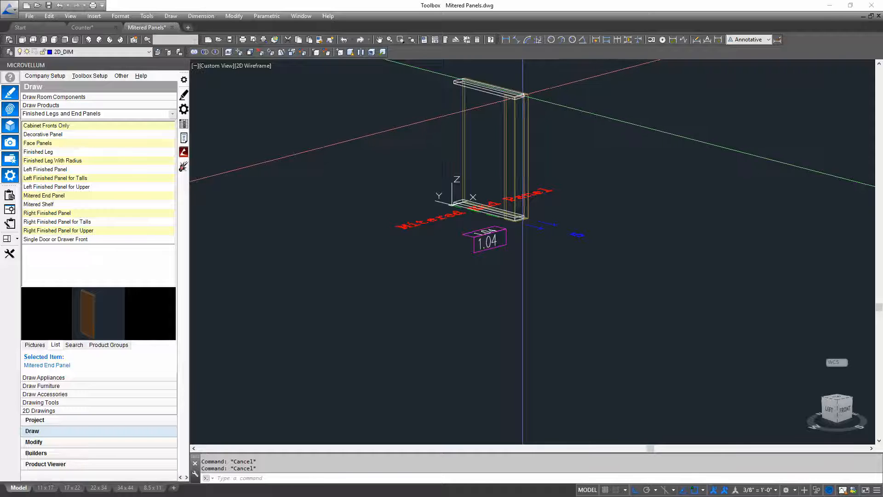
pyautogui.scroll(5, 523, 99)
pyautogui.scroll(-8, 539, 86)
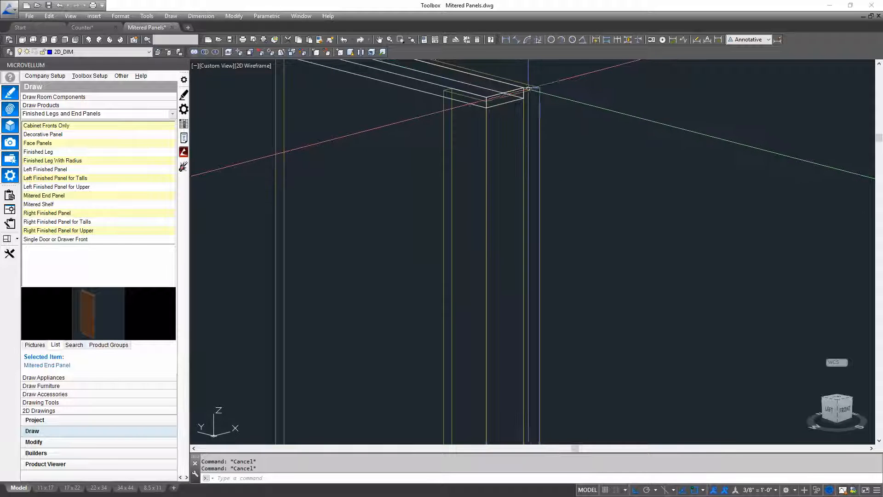
pyautogui.scroll(7, 515, 106)
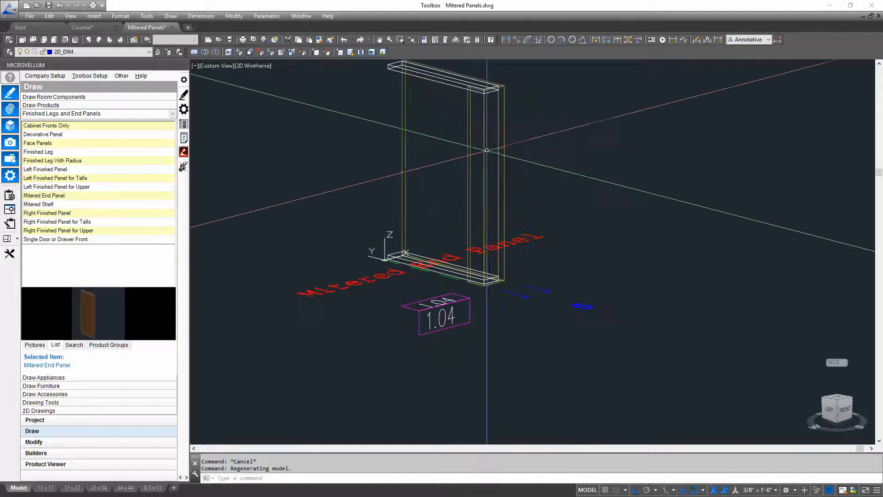
pyautogui.scroll(-4, 566, 142)
pyautogui.moveTo(566, 140); pyautogui.dragTo(456, 207, button='middle')
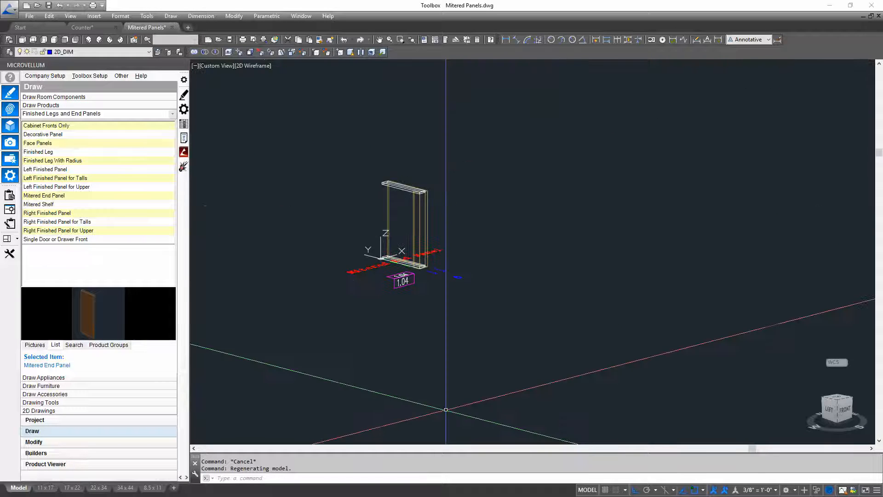
# Copy the mitered end panel and place the duplicate beside the original along the X direction.
pyautogui.click(50, 441)
pyautogui.click(44, 197)
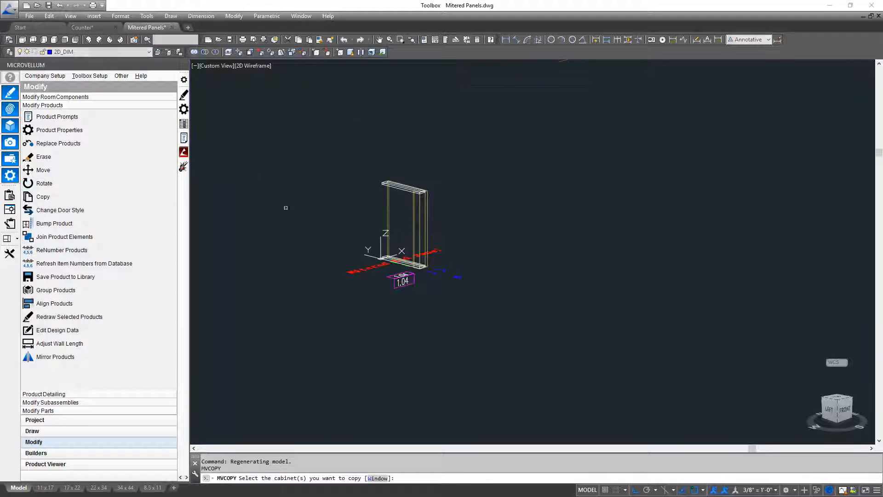
pyautogui.rightClick(412, 169)
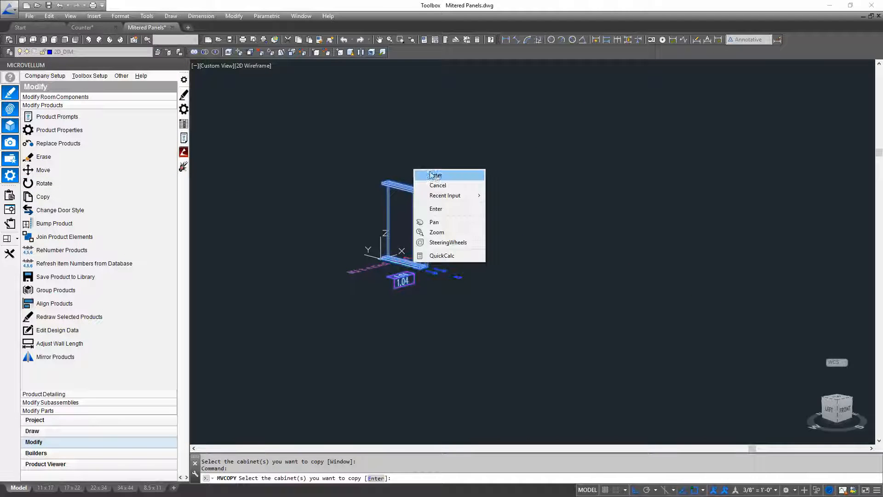
pyautogui.click(434, 173)
pyautogui.click(420, 167)
pyautogui.click(509, 144)
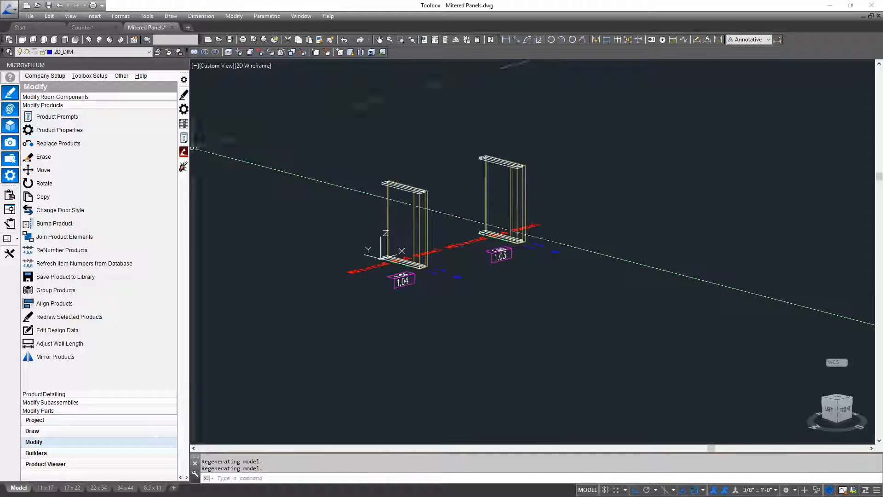
# Enable Use Miterfold in the copied panel's construction options and apply the product prompts.
pyautogui.click(57, 117)
pyautogui.click(524, 168)
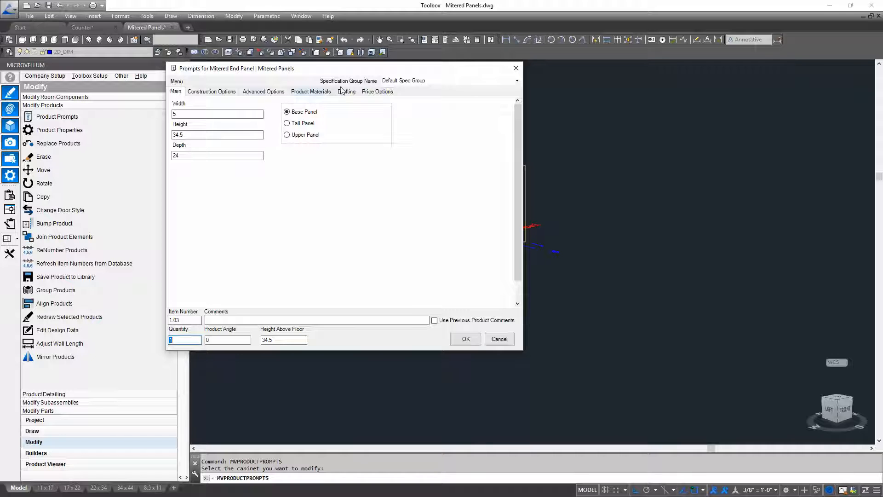
pyautogui.click(276, 92)
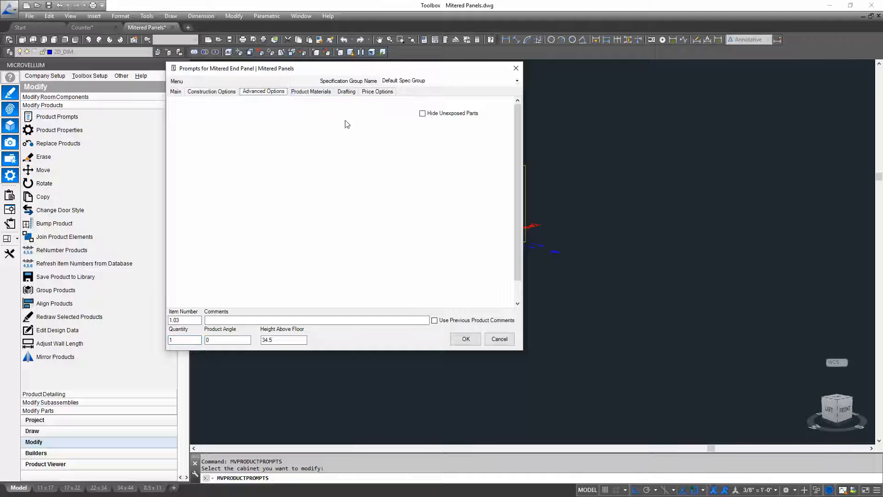
pyautogui.click(225, 92)
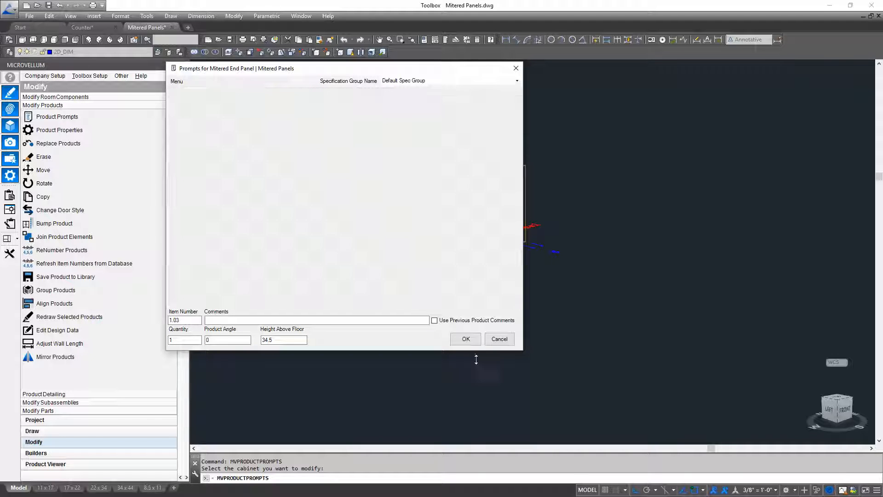
pyautogui.click(467, 340)
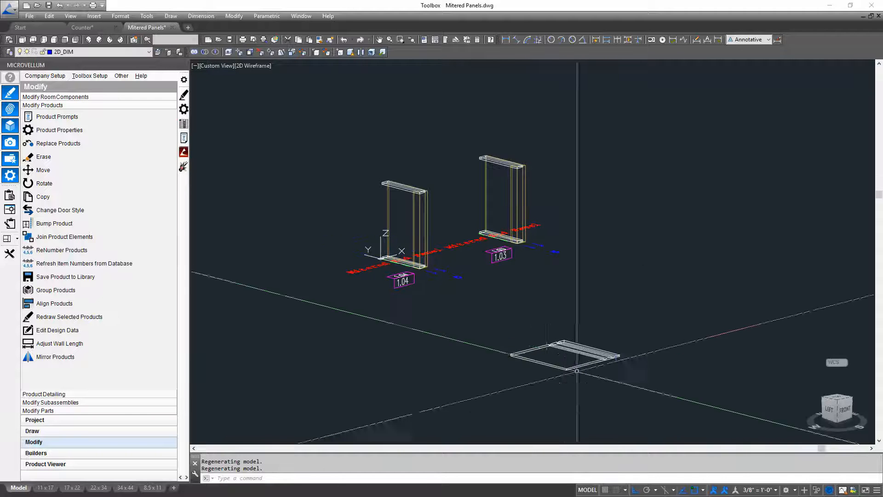
# Examine the V-grooves on the flat miterfold blank and compare it with the two standing panels.
pyautogui.scroll(6, 604, 365)
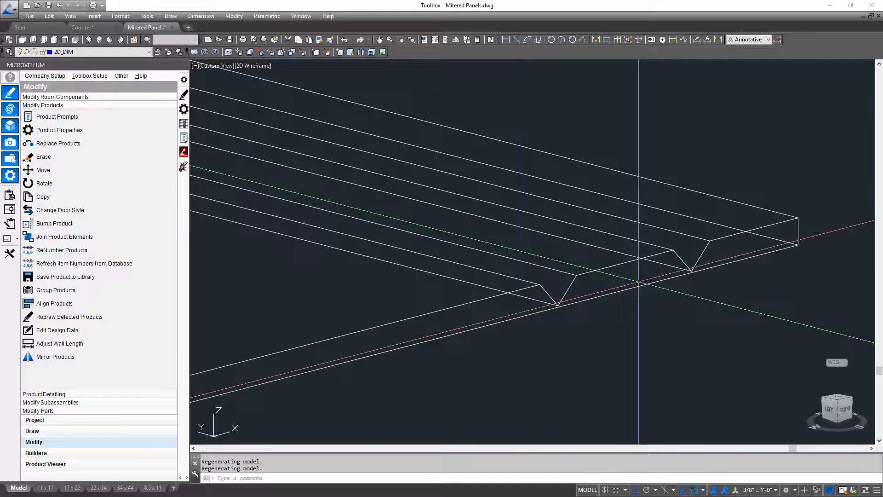
pyautogui.scroll(-8, 529, 241)
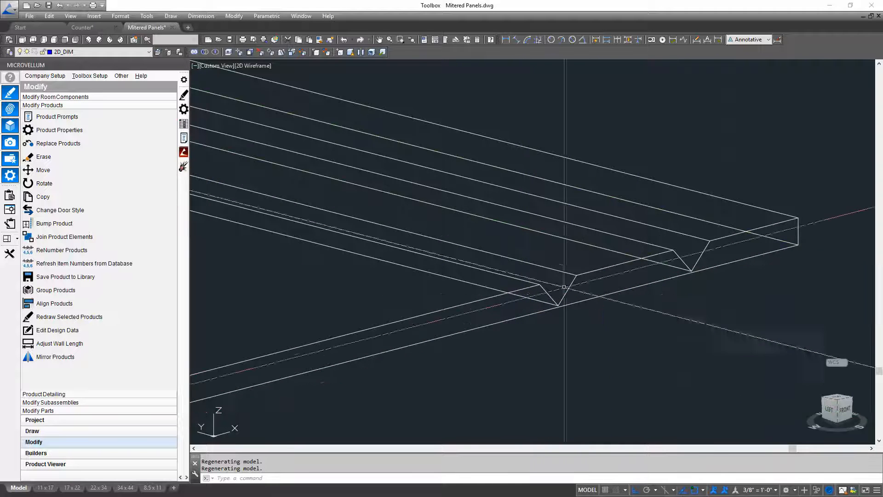
pyautogui.moveTo(534, 241); pyautogui.dragTo(533, 278, button='middle')
pyautogui.scroll(3, 527, 276)
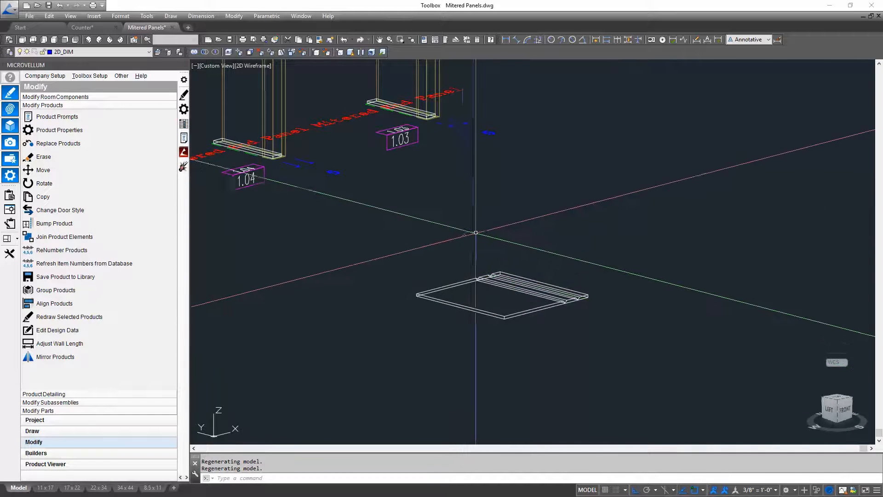
pyautogui.scroll(-2, 475, 234)
pyautogui.moveTo(474, 238); pyautogui.dragTo(474, 281, button='middle')
pyautogui.scroll(-2, 472, 285)
pyautogui.scroll(2, 464, 276)
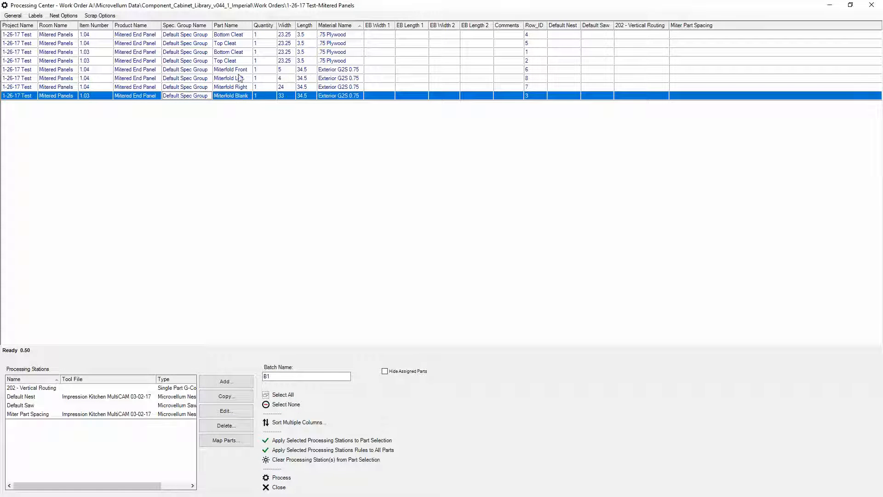
# Compare the separate Miterfold Front, Left and Right parts of item 1.04 with the single Miterfold Blank of item 1.03.
pyautogui.moveTo(111, 69); pyautogui.dragTo(107, 91)
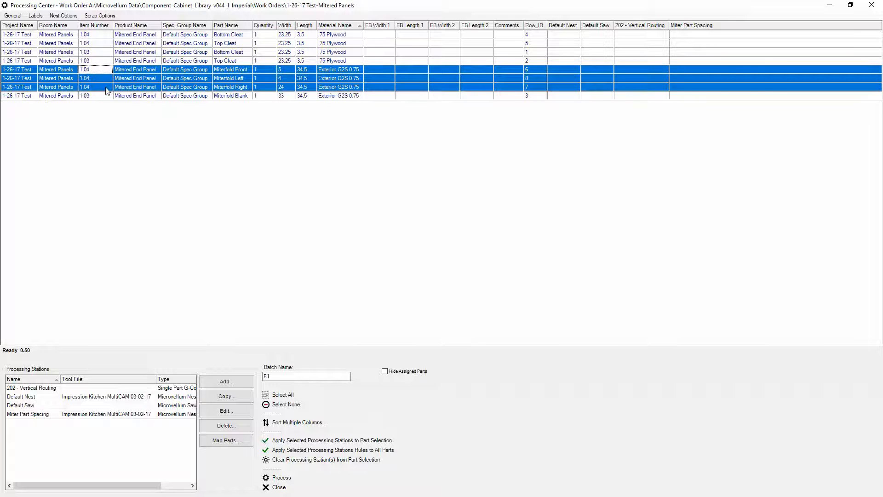
pyautogui.click(264, 71)
pyautogui.click(267, 78)
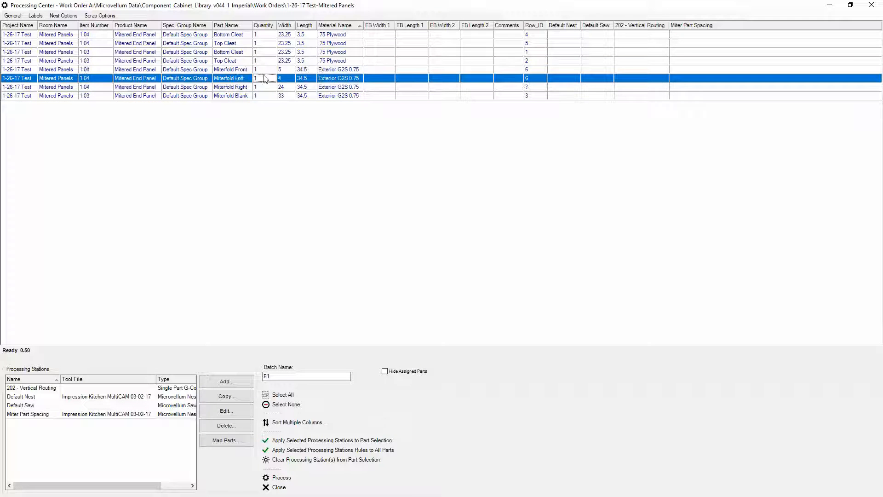
pyautogui.click(267, 87)
pyautogui.click(269, 72)
pyautogui.click(107, 96)
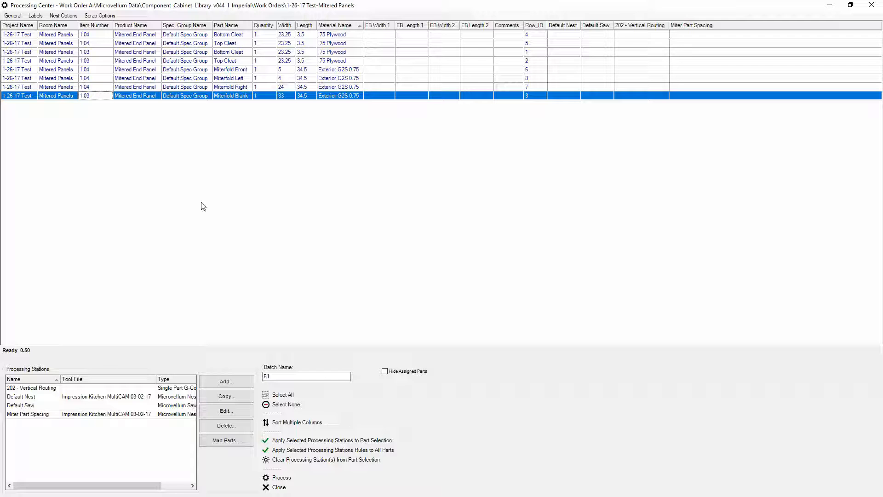
# Open the Miter Part Spacing processing station for editing and review its nesting settings.
pyautogui.click(108, 415)
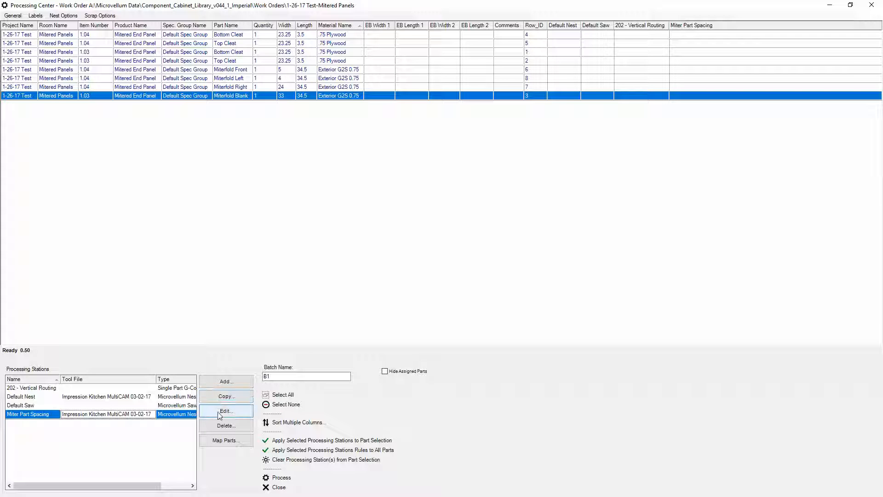
pyautogui.click(240, 411)
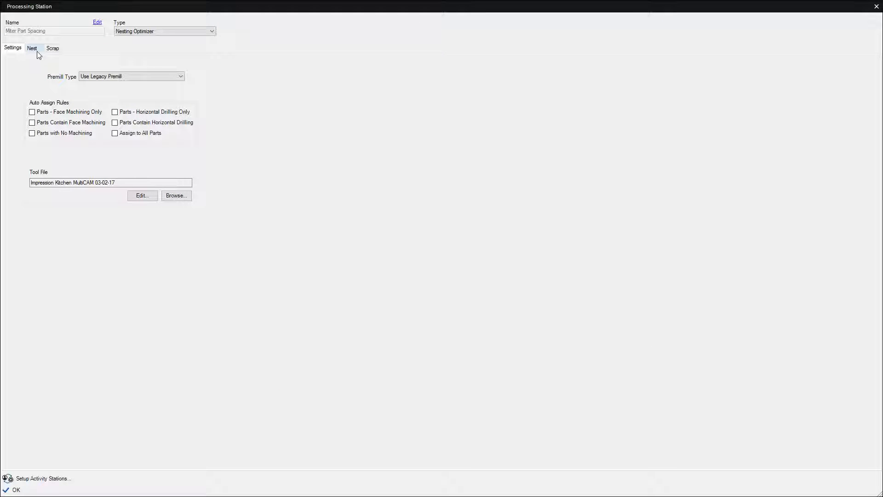
pyautogui.click(33, 48)
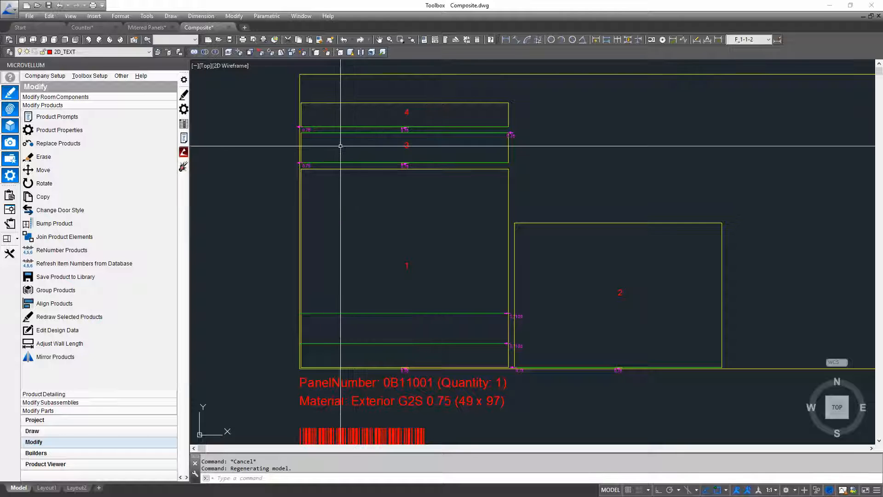
# Inspect the V-groove routes and the cut border of part 1 on the nested Exterior G2S 0.75 sheet.
pyautogui.click(415, 310)
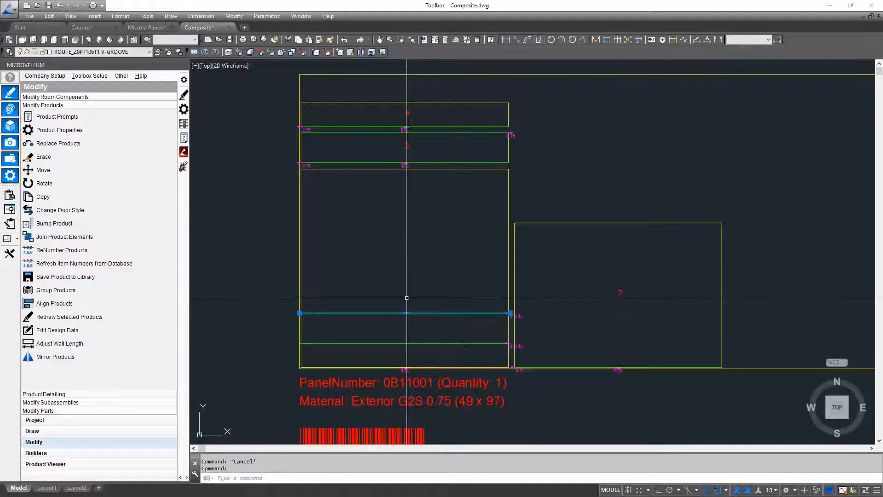
pyautogui.scroll(5, 513, 310)
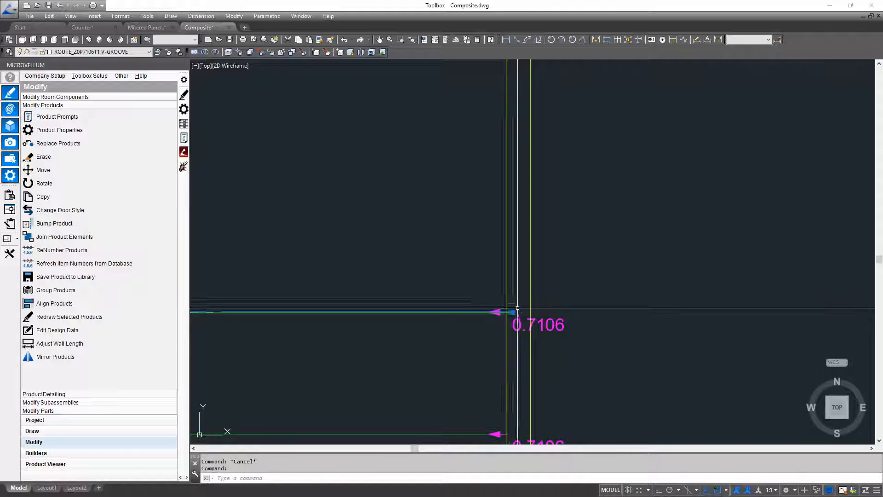
pyautogui.press('Escape')
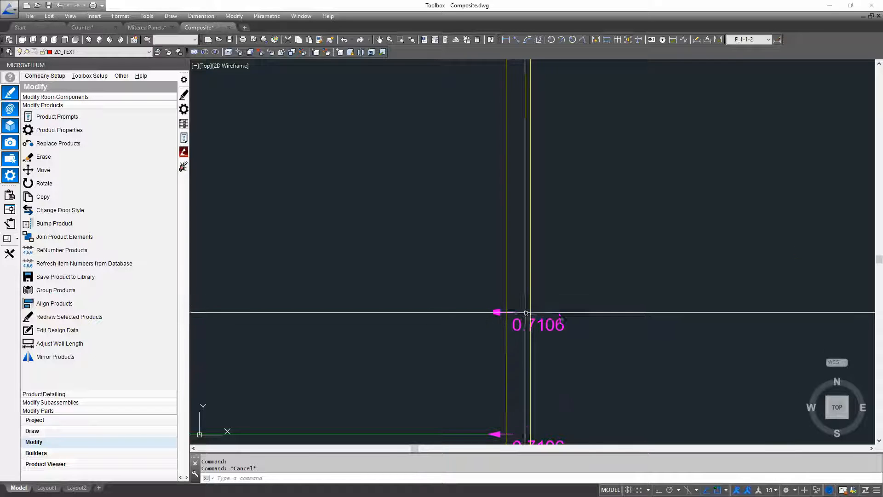
pyautogui.scroll(-5, 525, 313)
pyautogui.scroll(2, 337, 184)
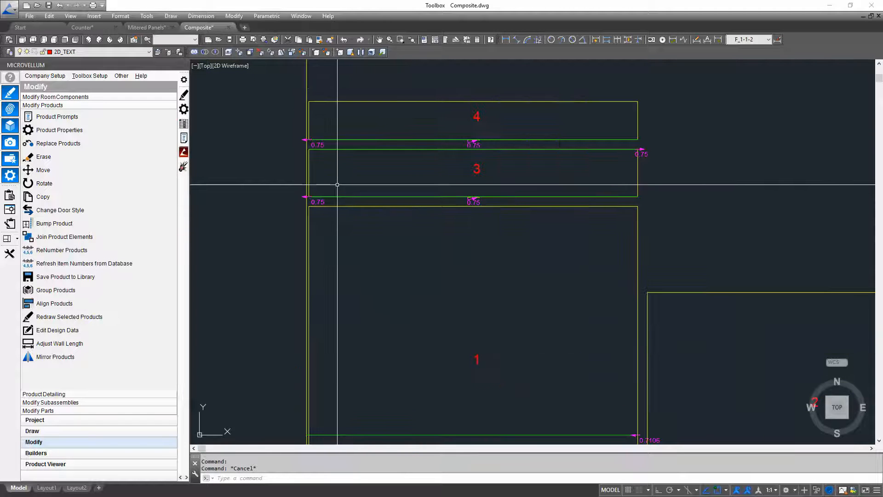
pyautogui.scroll(-2, 623, 259)
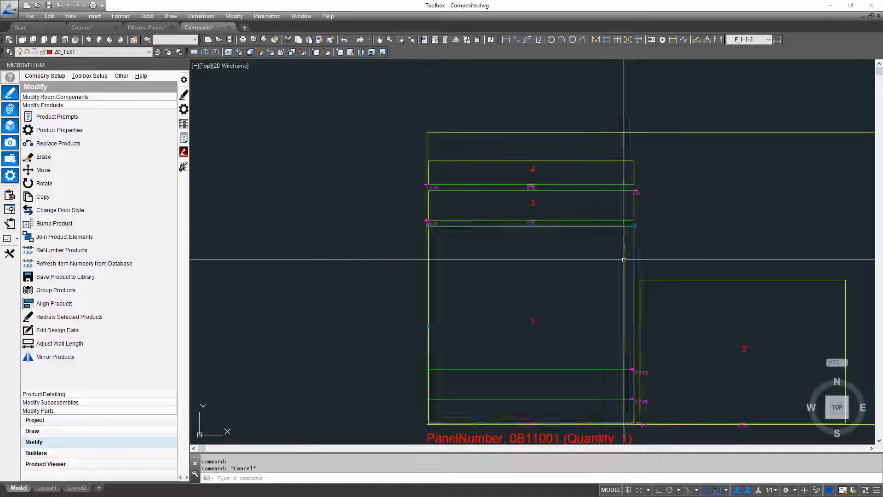
pyautogui.click(638, 250)
pyautogui.click(600, 258)
pyautogui.moveTo(624, 321); pyautogui.dragTo(619, 295, button='middle')
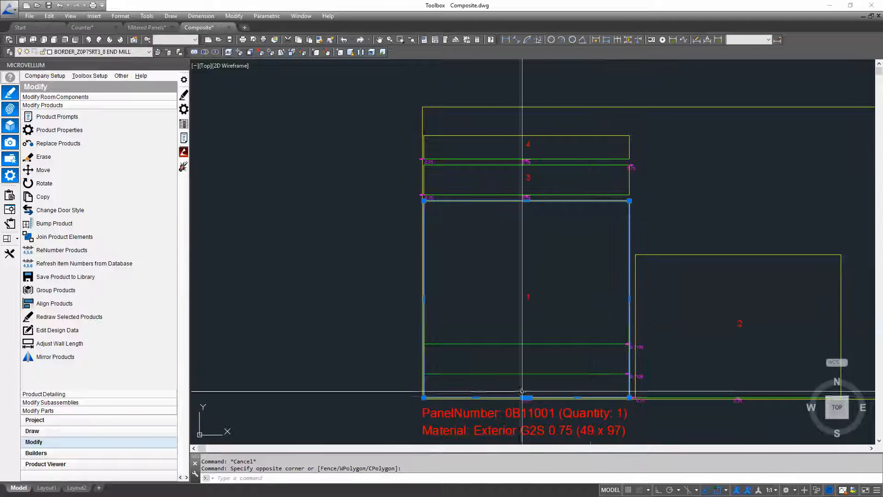
pyautogui.press('Escape')
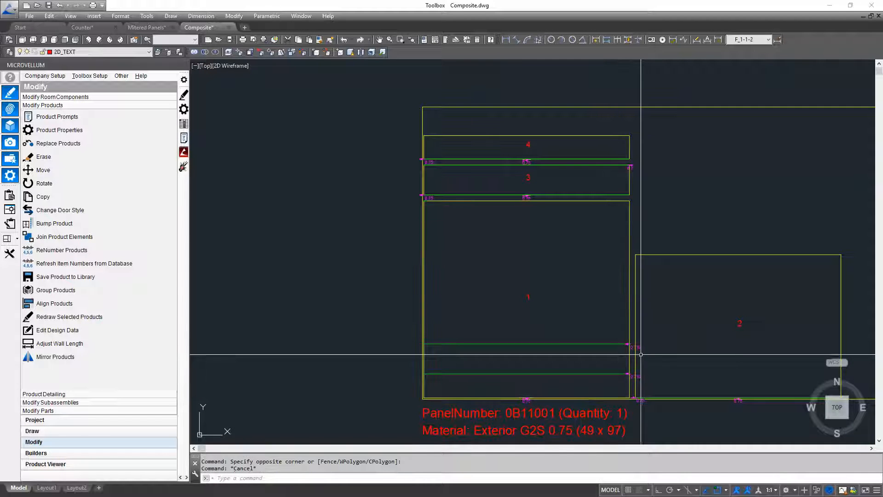
# Examine the spacing between the nested parts, the miter cuts on the narrow parts, and the overall sheet layout.
pyautogui.scroll(4, 641, 354)
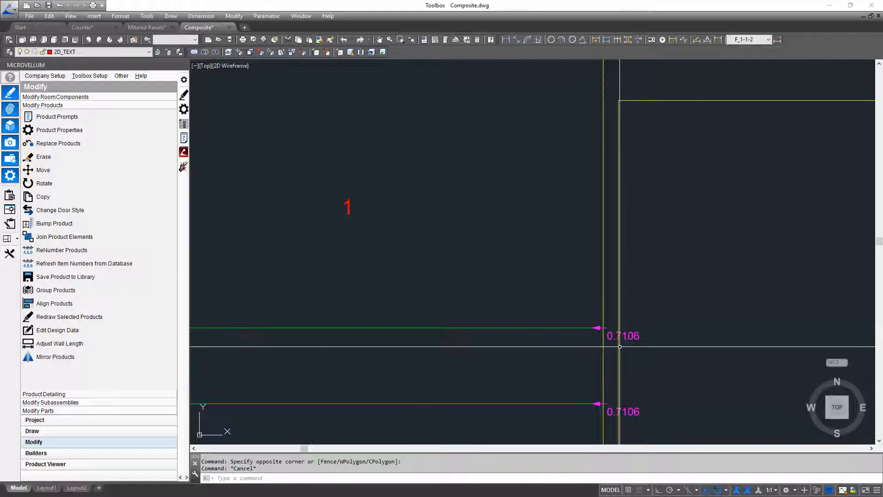
pyautogui.scroll(-4, 612, 341)
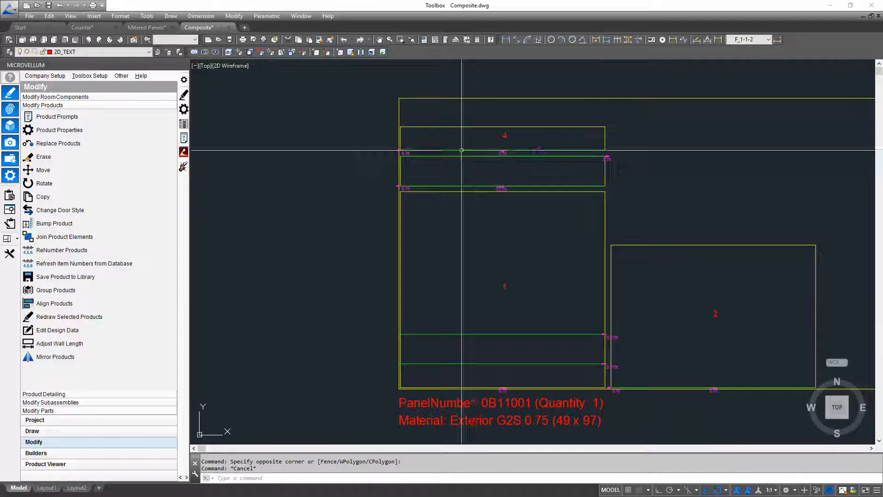
pyautogui.scroll(2, 441, 151)
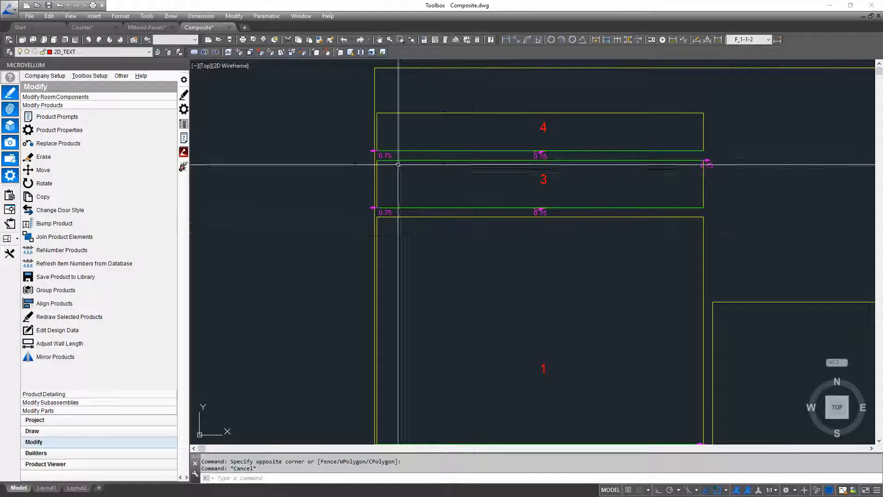
pyautogui.scroll(-4, 796, 338)
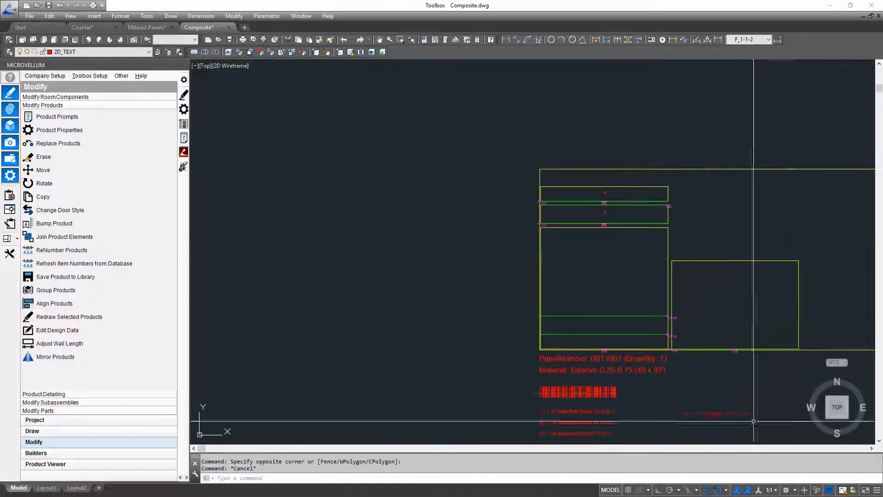
pyautogui.scroll(5, 796, 339)
pyautogui.scroll(-5, 673, 276)
pyautogui.moveTo(672, 276); pyautogui.dragTo(613, 300, button='middle')
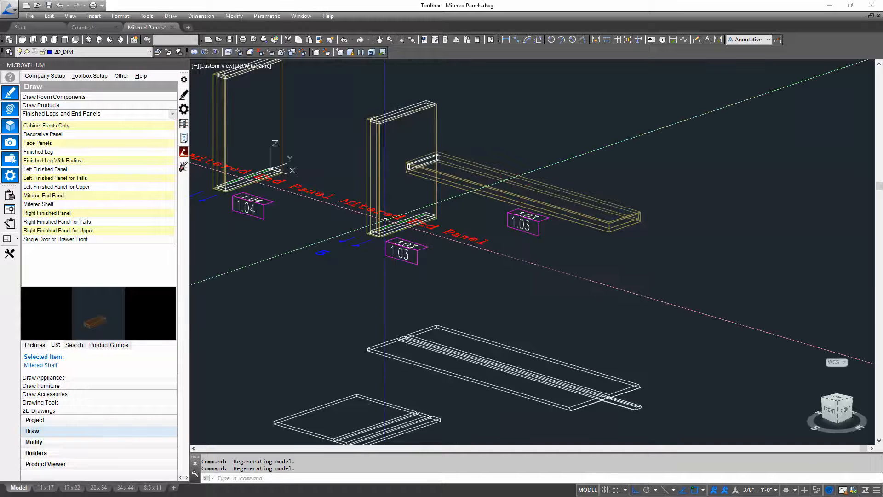
# Choose the Mitered Shelf product and show the subassembly prompts of the drawn shelf's mitered box.
pyautogui.click(29, 205)
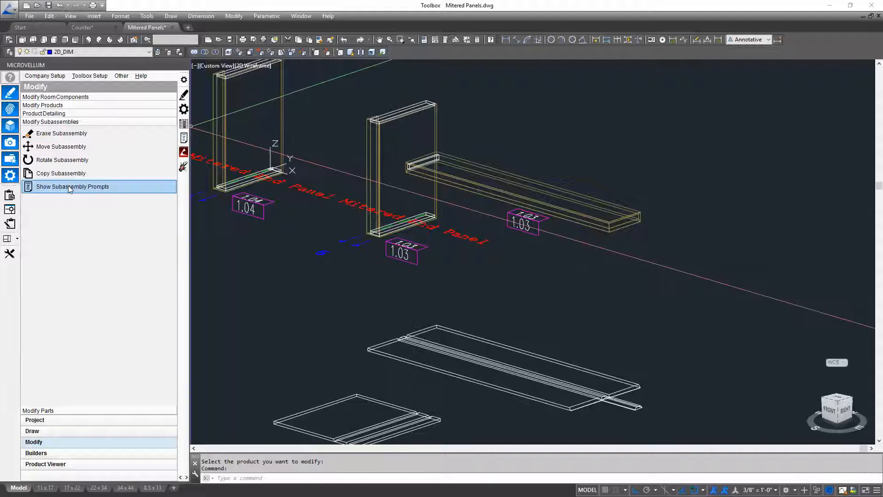
pyautogui.click(68, 186)
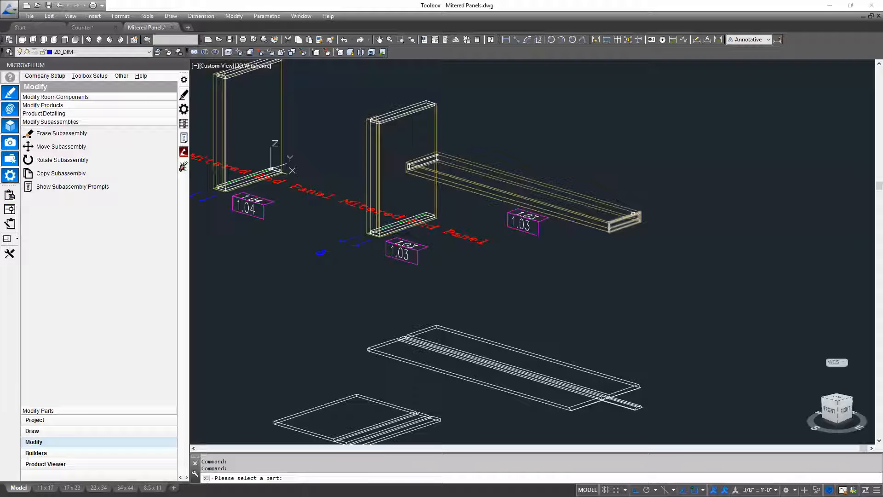
pyautogui.click(589, 217)
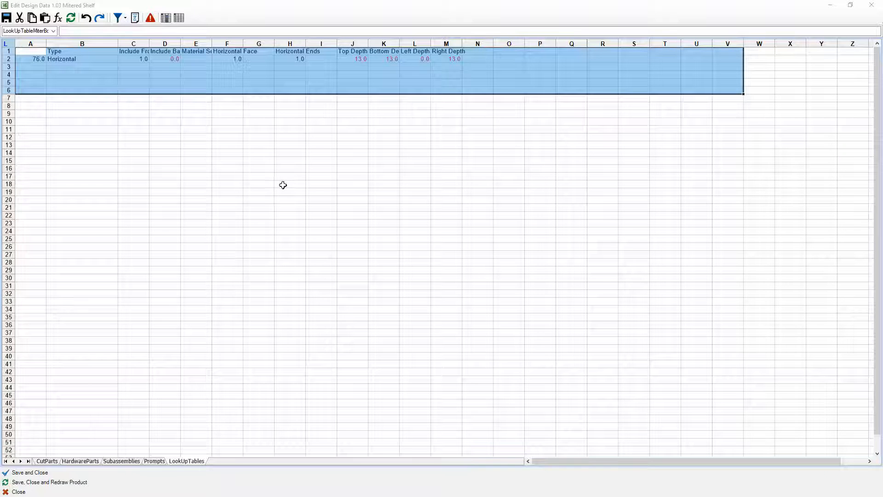
# Set Horizontal Ends to 0 for bay position 76 in the Mitered Shelf's look-up table, then save the changes and redraw the product.
pyautogui.click(122, 462)
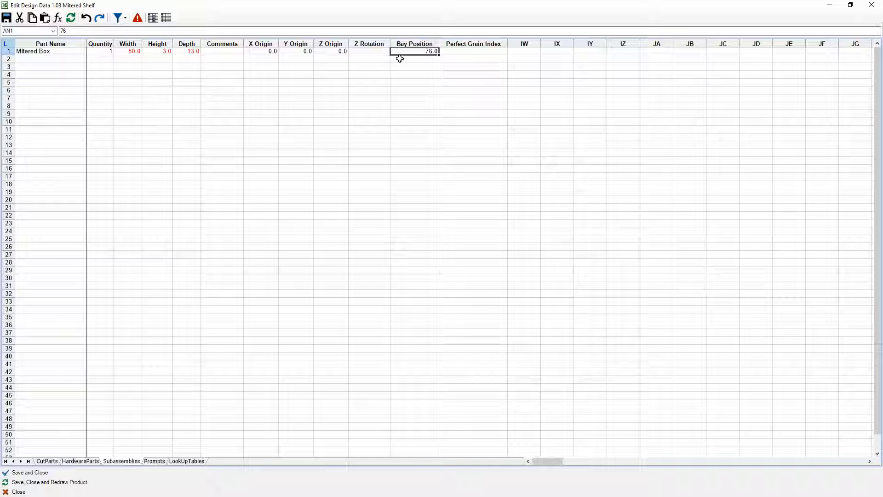
pyautogui.click(188, 462)
pyautogui.click(28, 66)
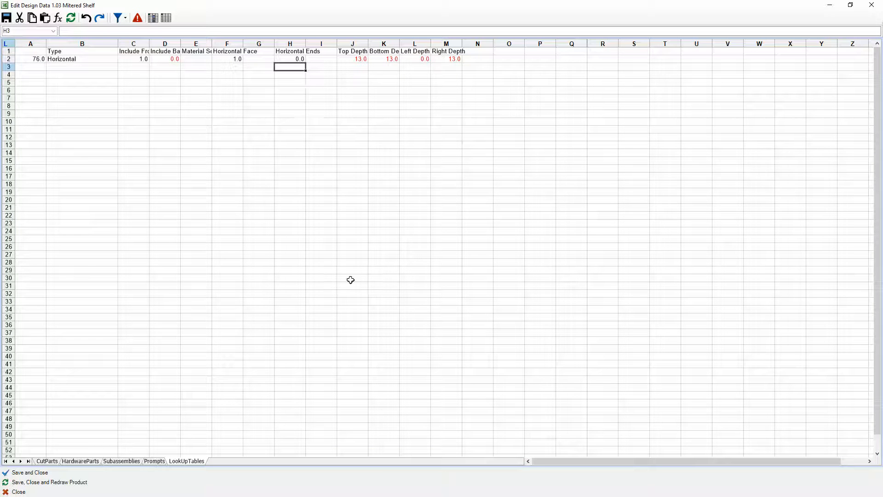
pyautogui.click(69, 491)
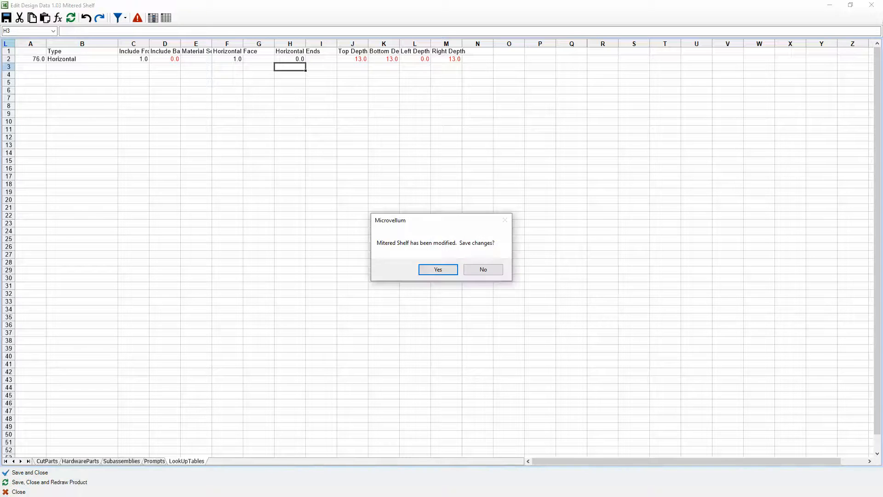
pyautogui.press('Return')
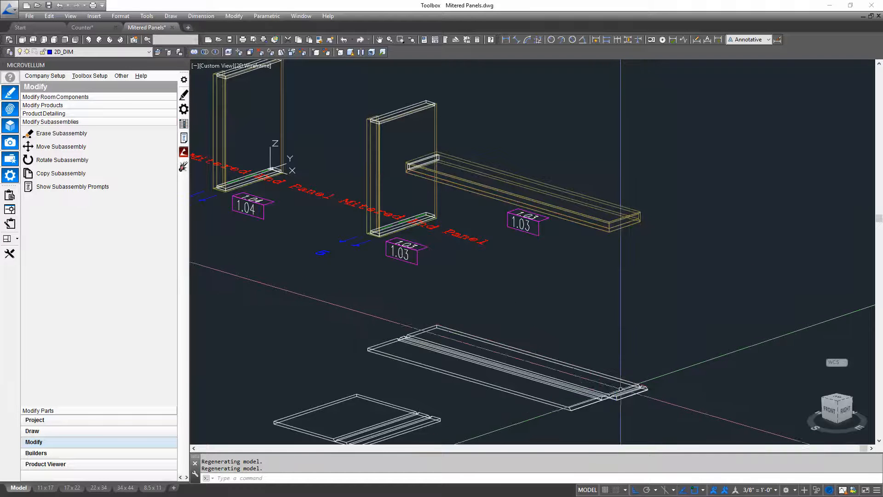